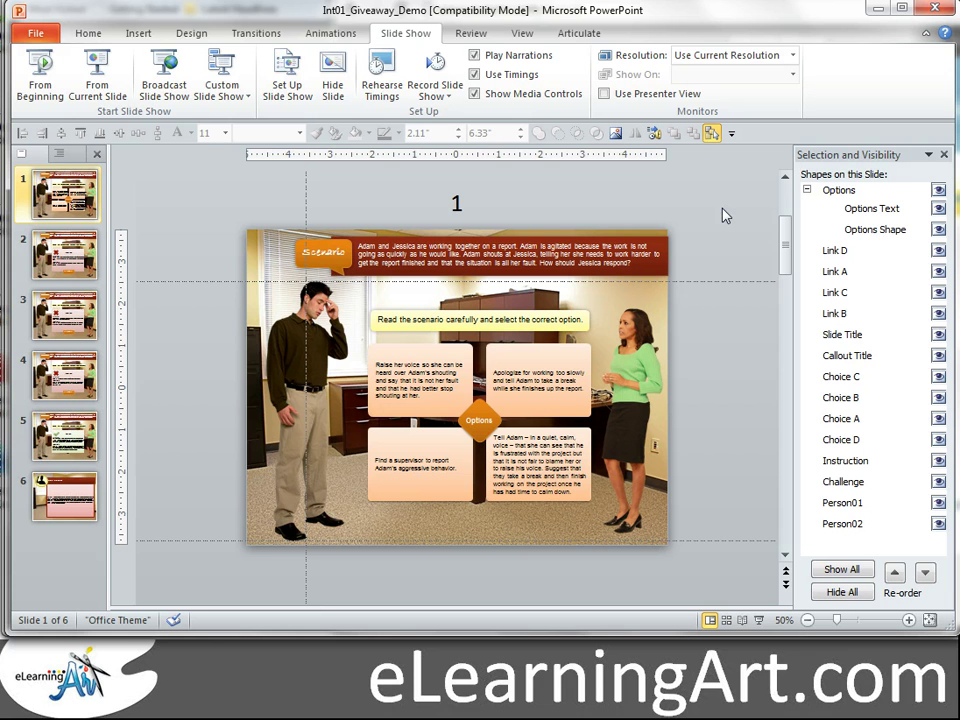
# Step: Review all six scenario slides in Slide Sorter view, then reopen slide 1 in Normal view
pyautogui.click(722, 620)
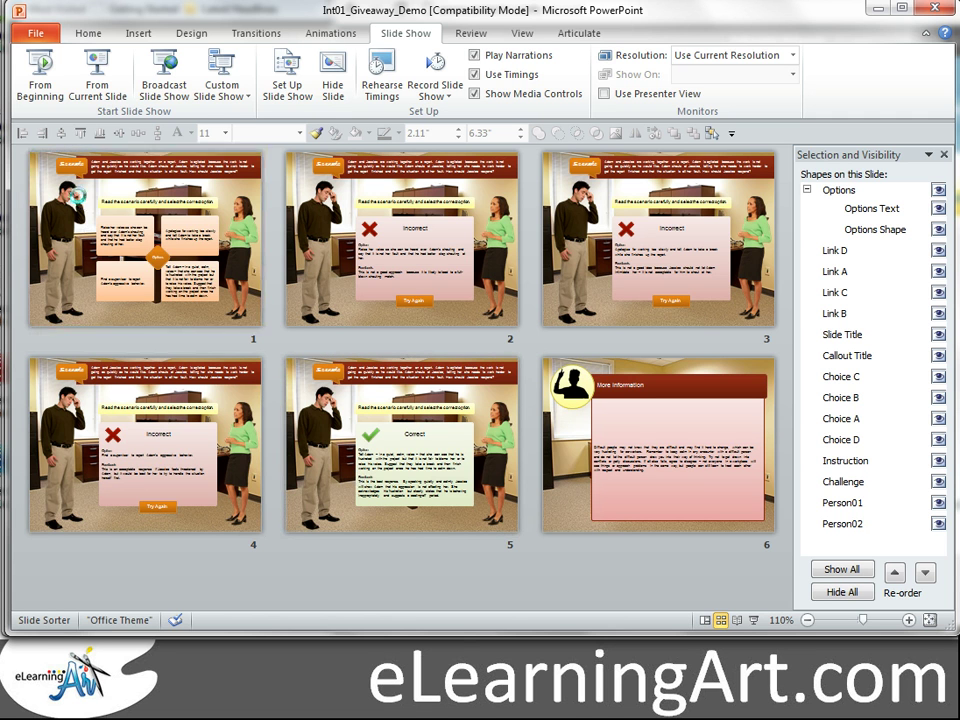
pyautogui.doubleClick(79, 204)
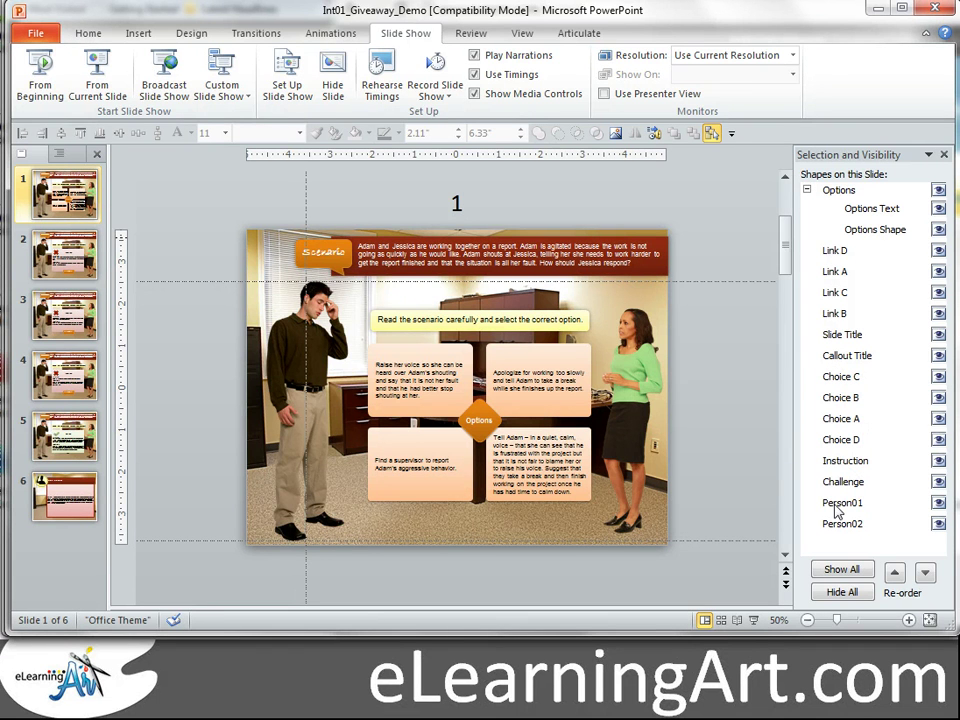
pyautogui.click(833, 252)
pyautogui.click(834, 293)
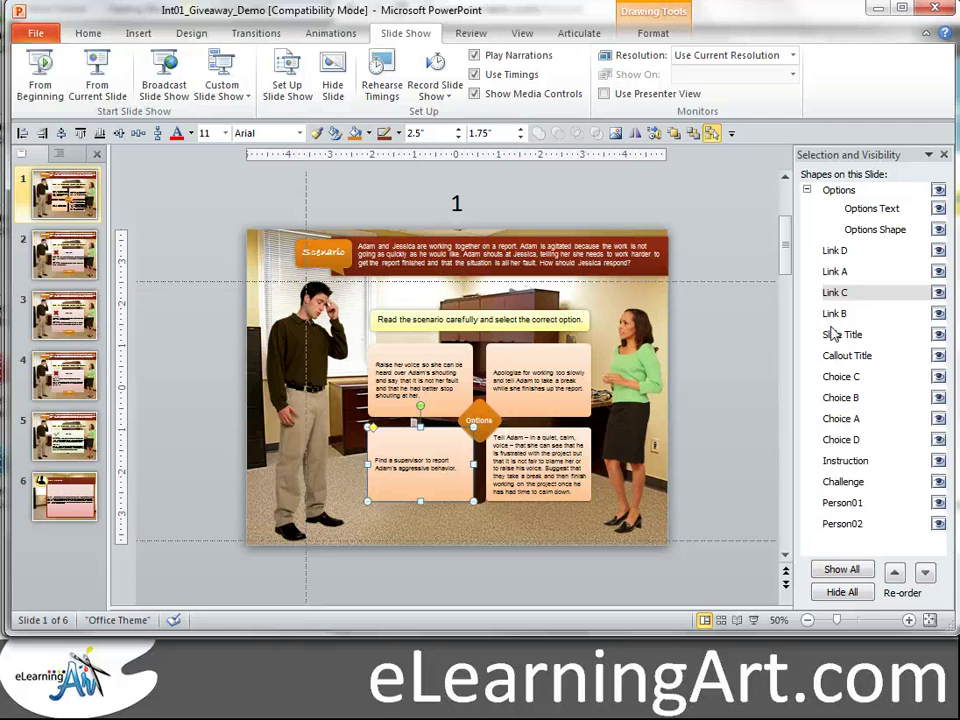
pyautogui.click(429, 355)
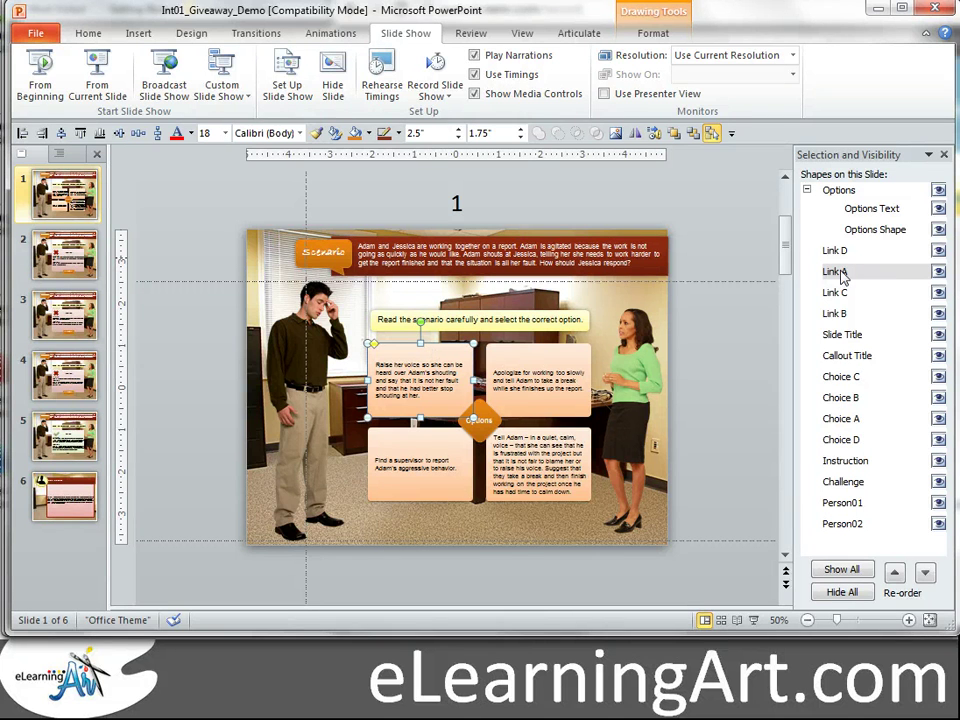
pyautogui.click(838, 420)
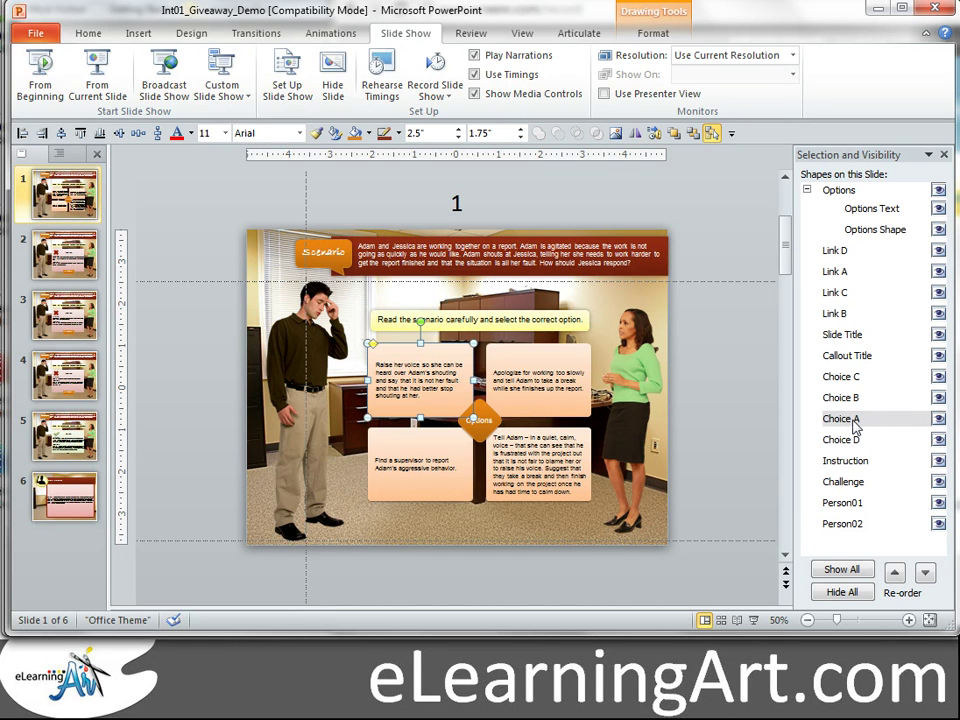
pyautogui.click(845, 272)
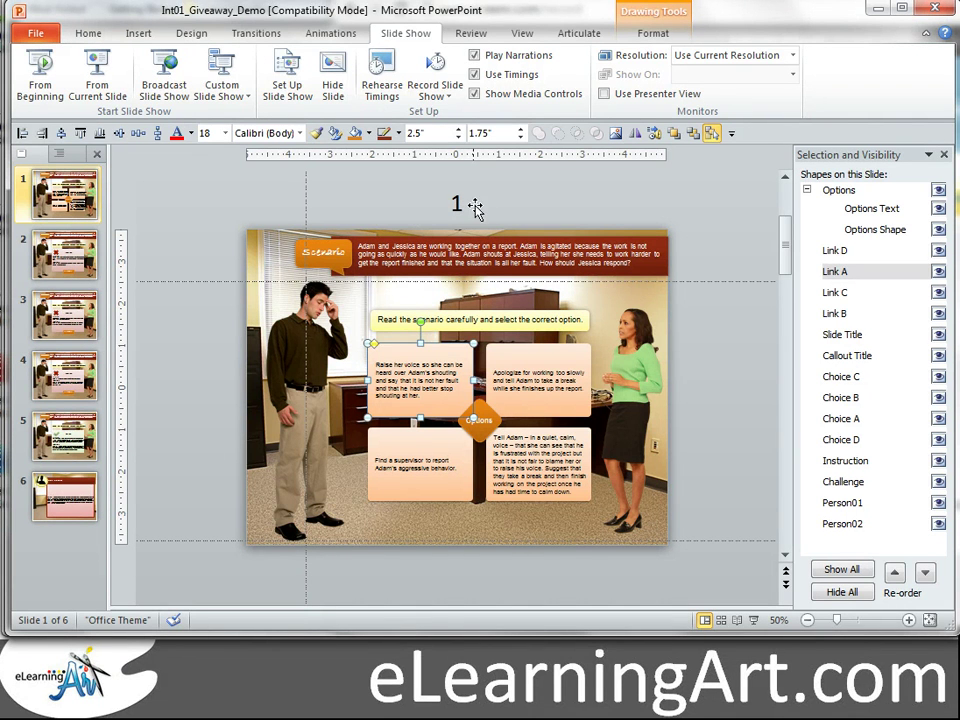
pyautogui.click(698, 264)
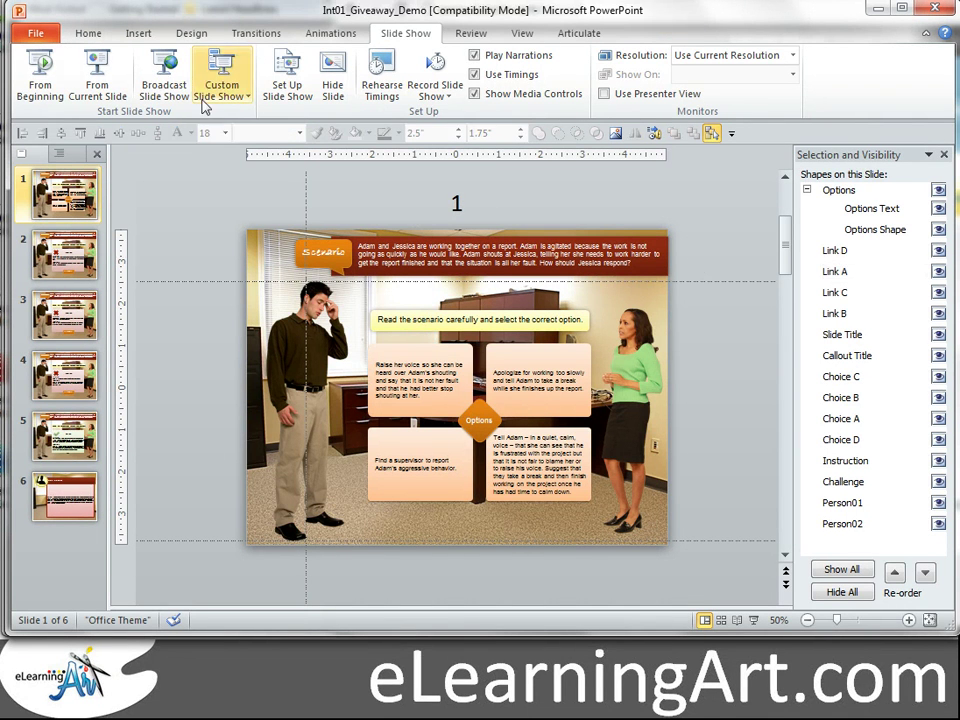
pyautogui.click(82, 33)
pyautogui.click(160, 56)
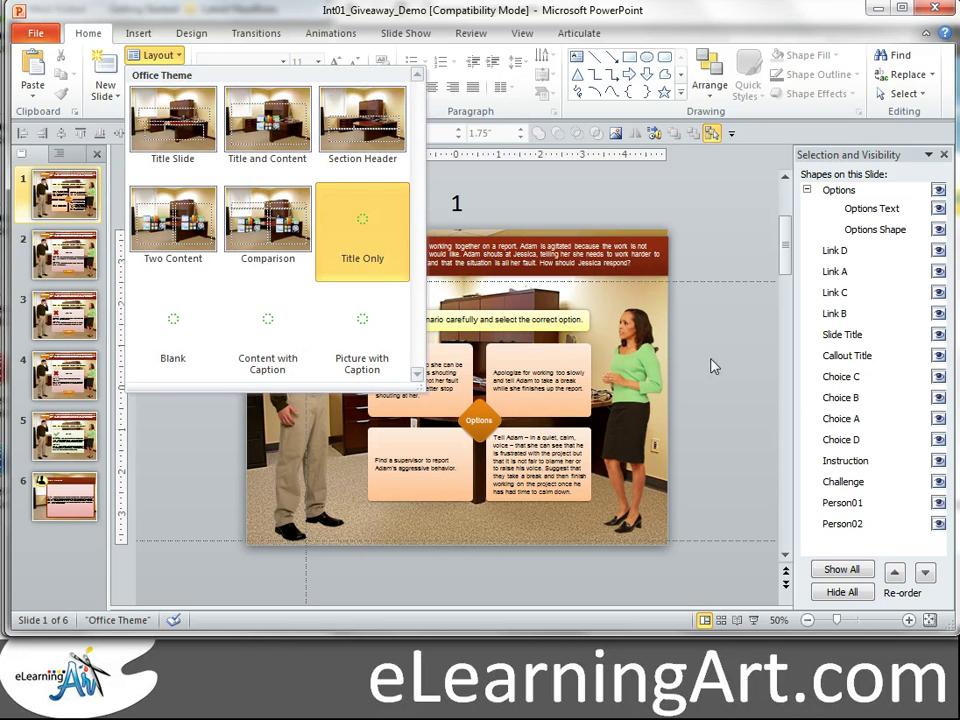
pyautogui.click(731, 393)
pyautogui.click(156, 55)
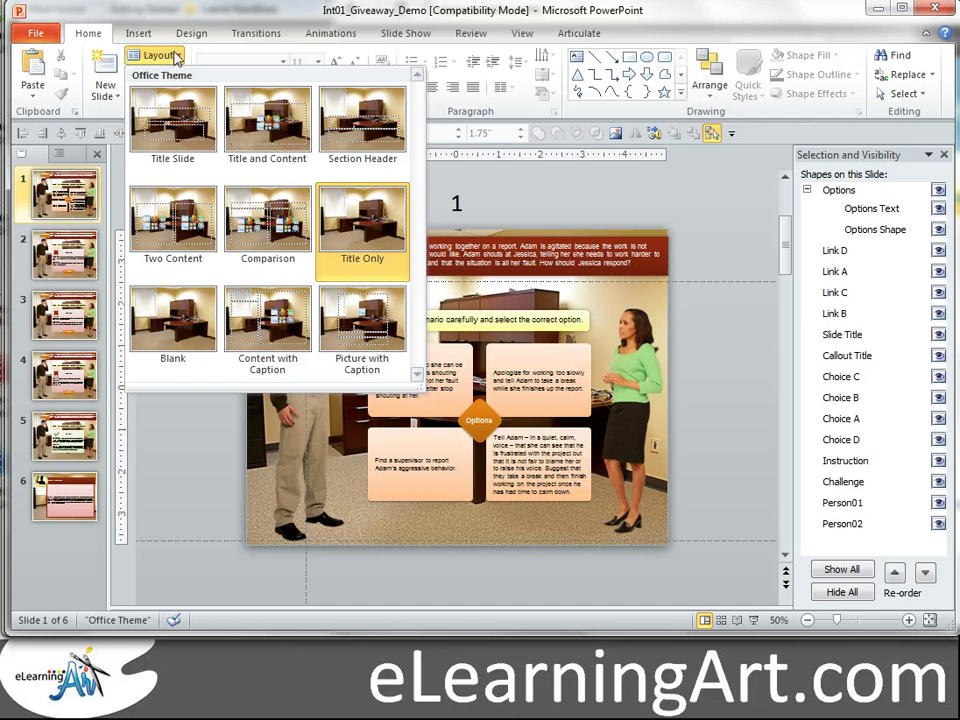
pyautogui.click(703, 369)
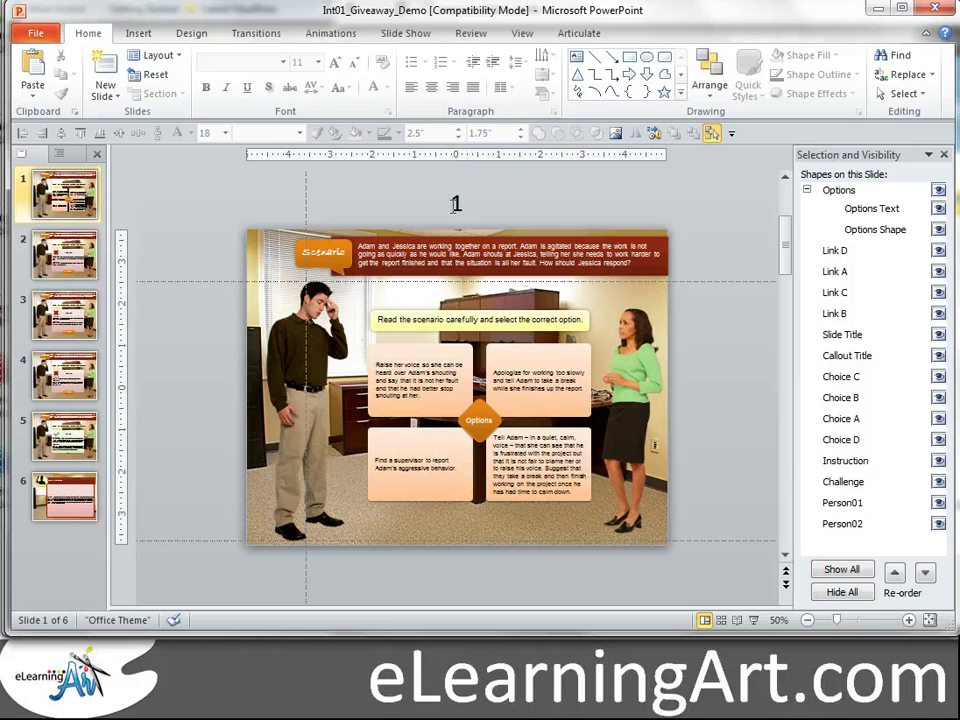
pyautogui.click(70, 260)
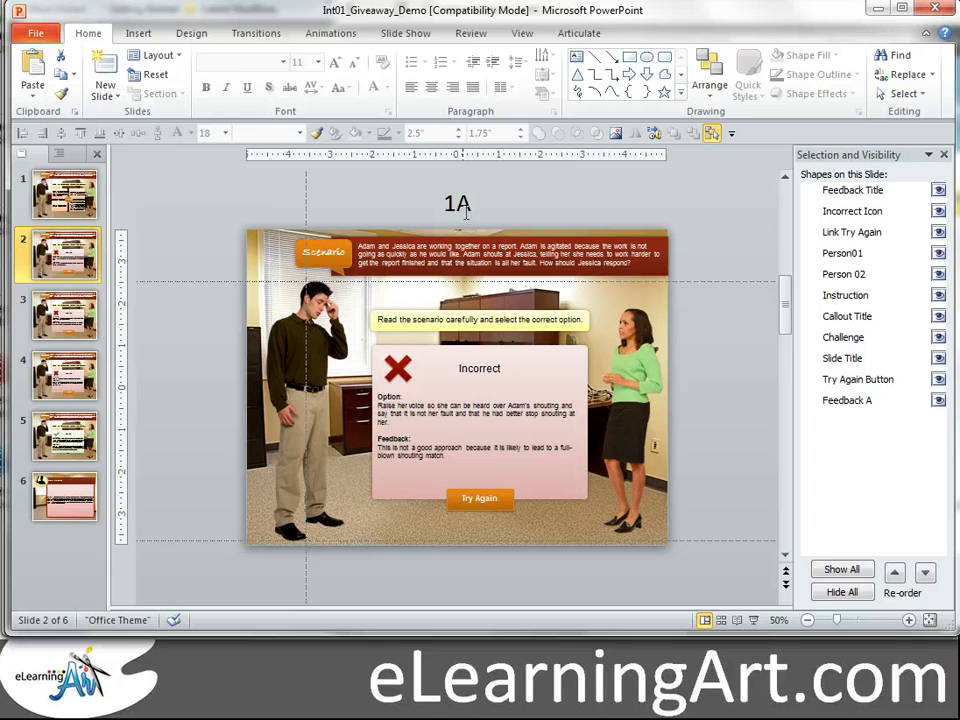
# Step: Step through feedback slides 1B and 1C to Correct slide 1D and select Adam's picture
pyautogui.click(75, 314)
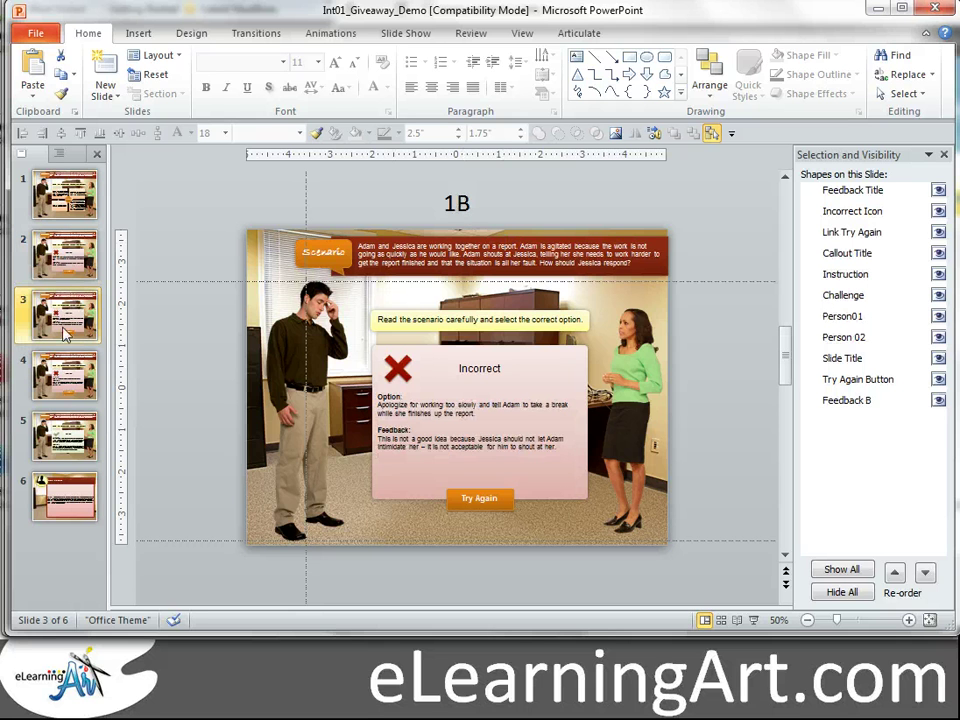
pyautogui.click(60, 376)
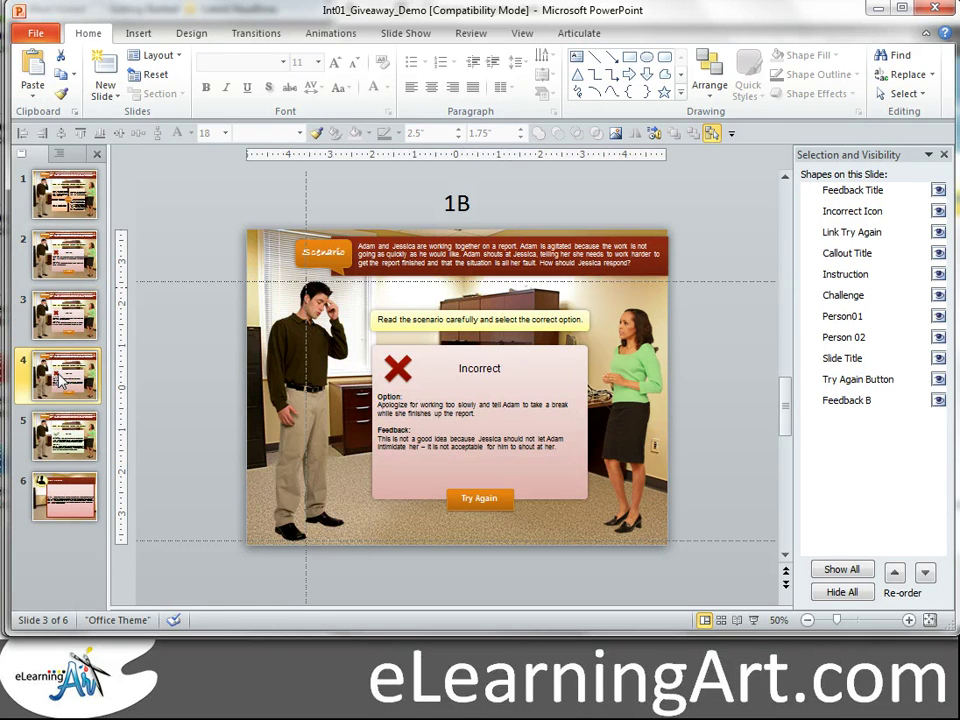
pyautogui.click(58, 438)
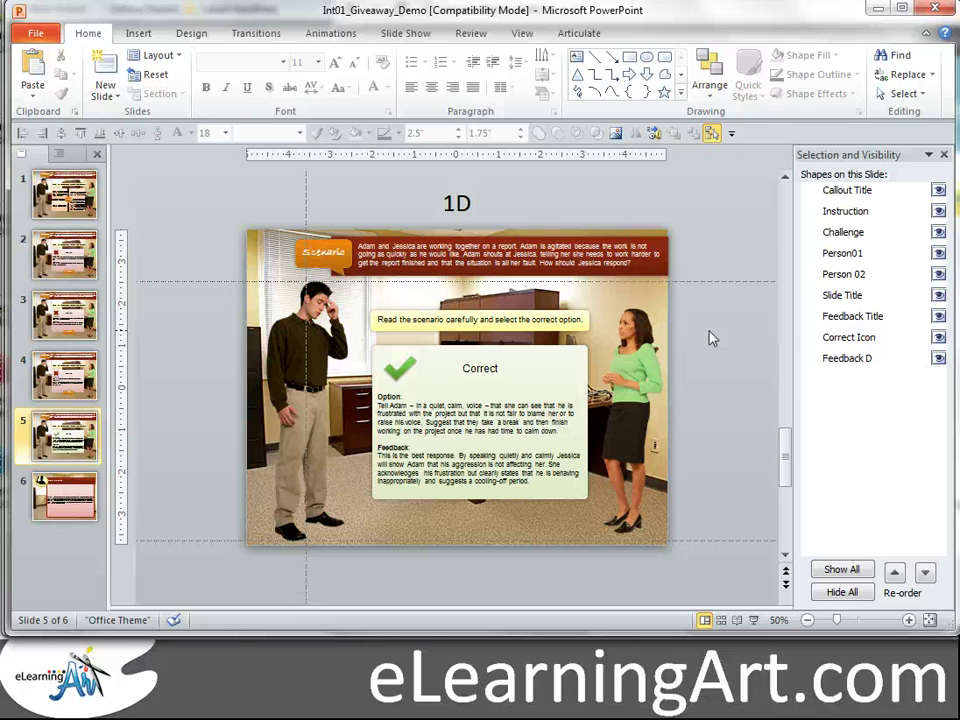
pyautogui.click(287, 343)
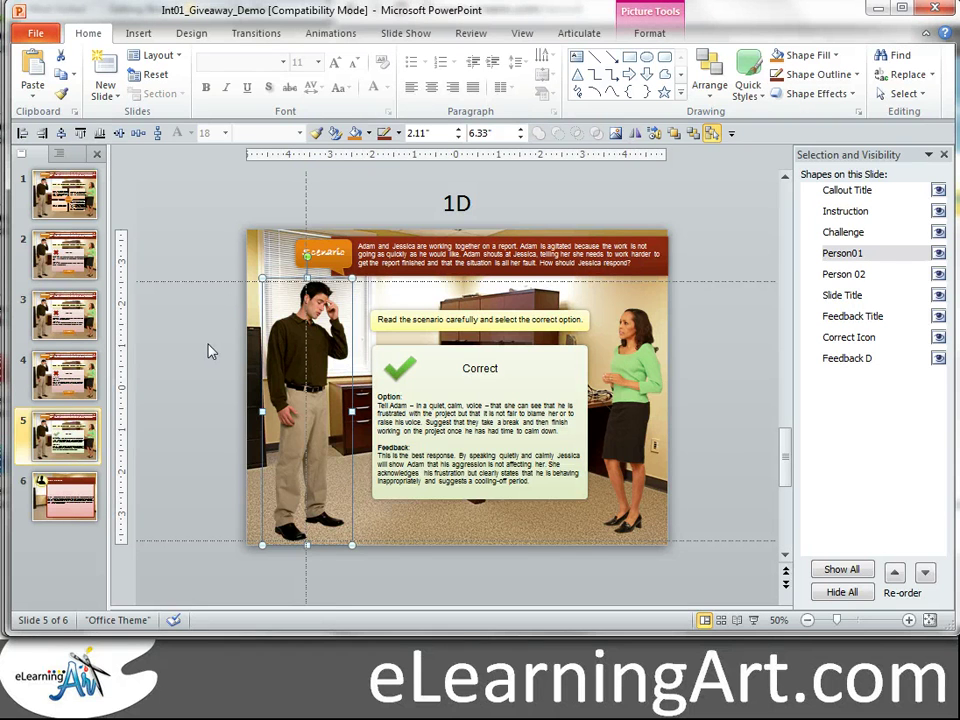
pyautogui.click(632, 350)
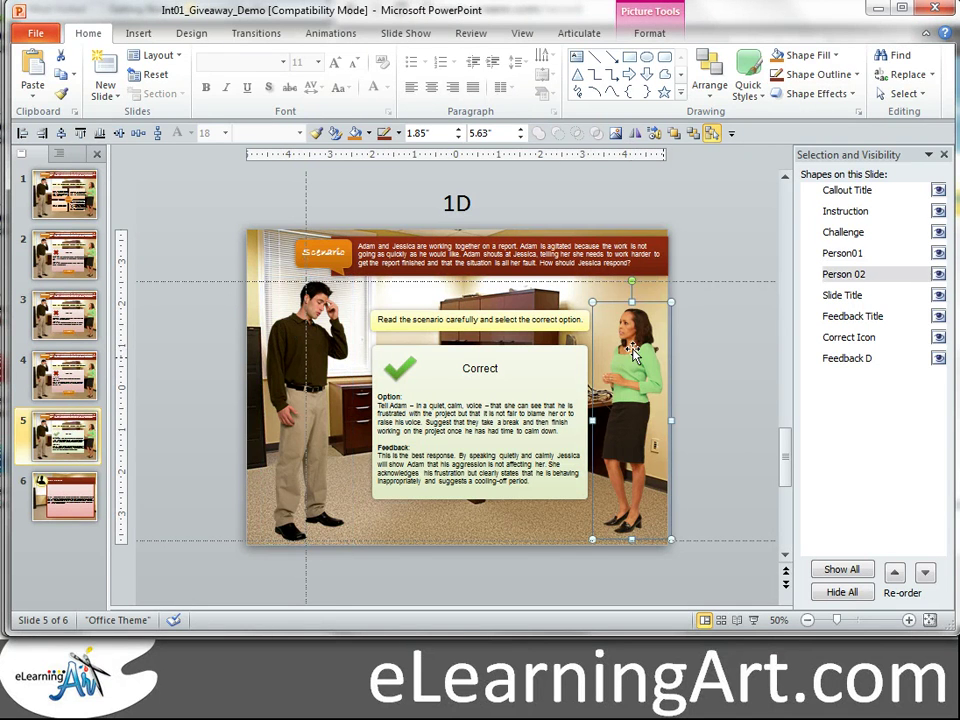
pyautogui.click(284, 340)
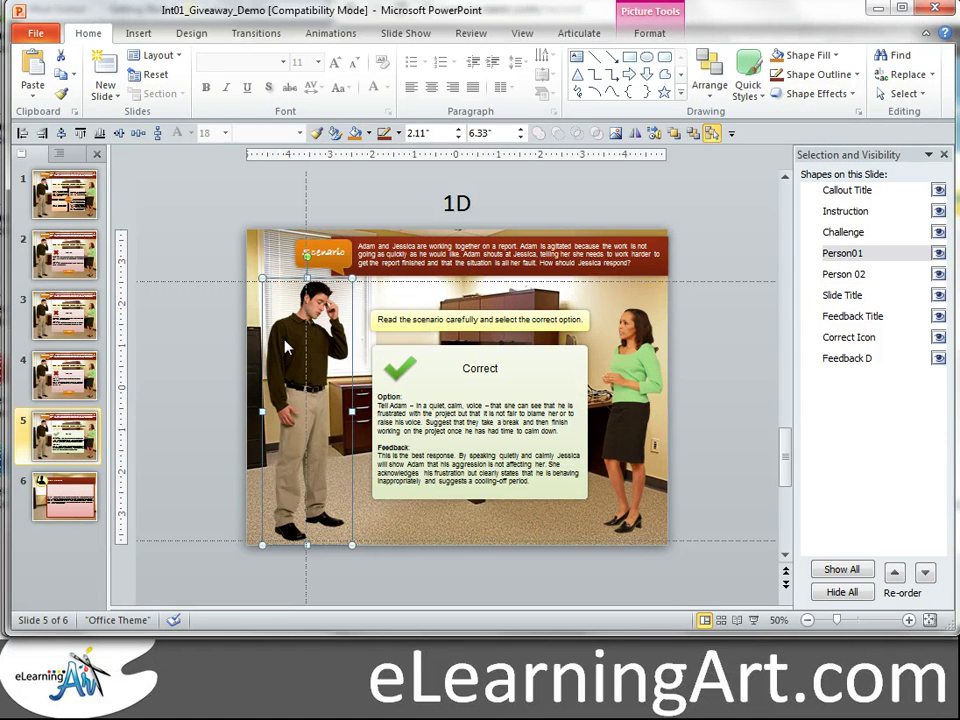
pyautogui.click(206, 339)
pyautogui.click(293, 347)
pyautogui.click(216, 354)
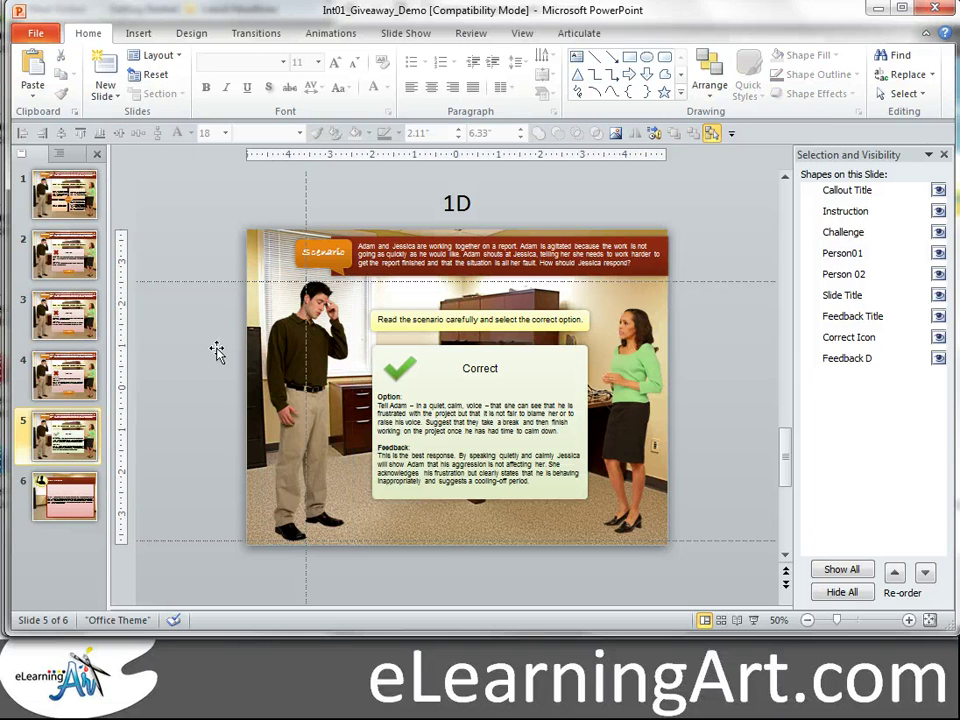
pyautogui.click(286, 340)
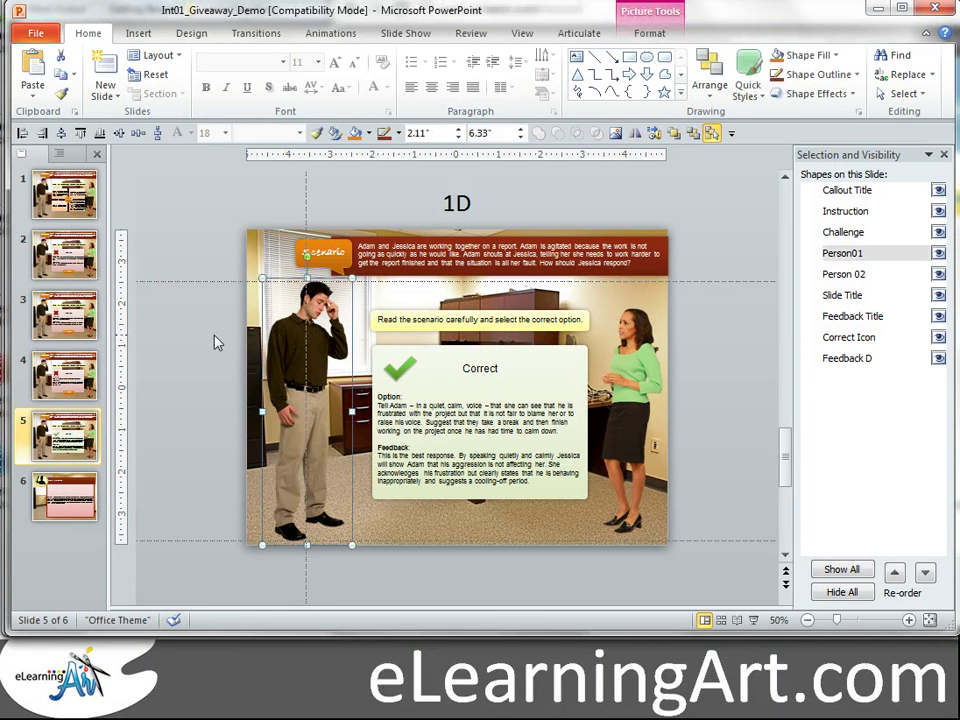
pyautogui.rightClick(296, 329)
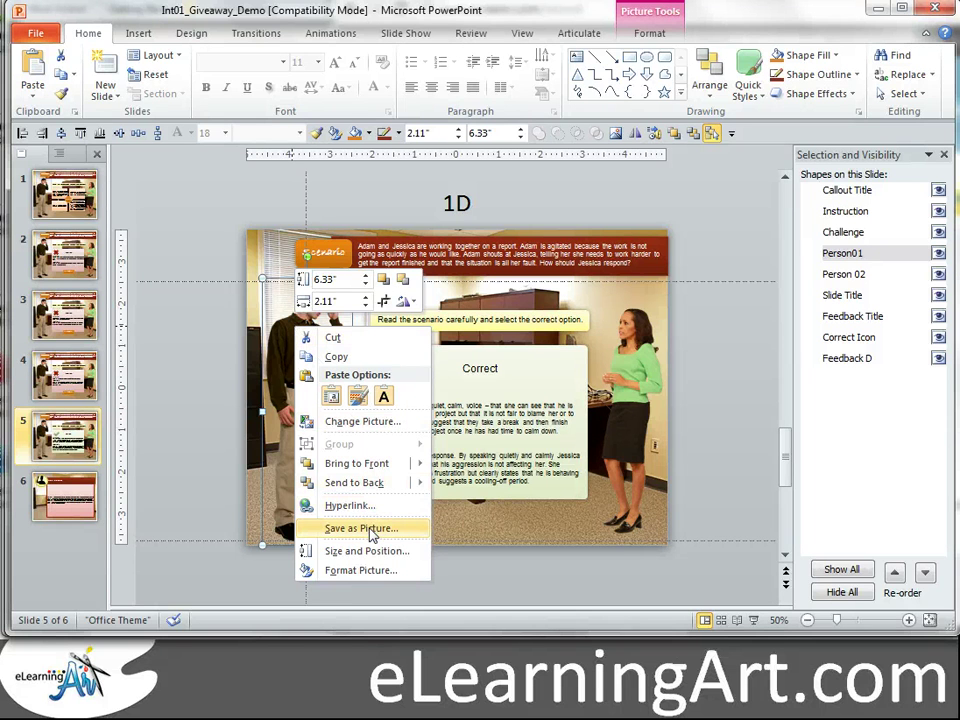
pyautogui.press('Escape')
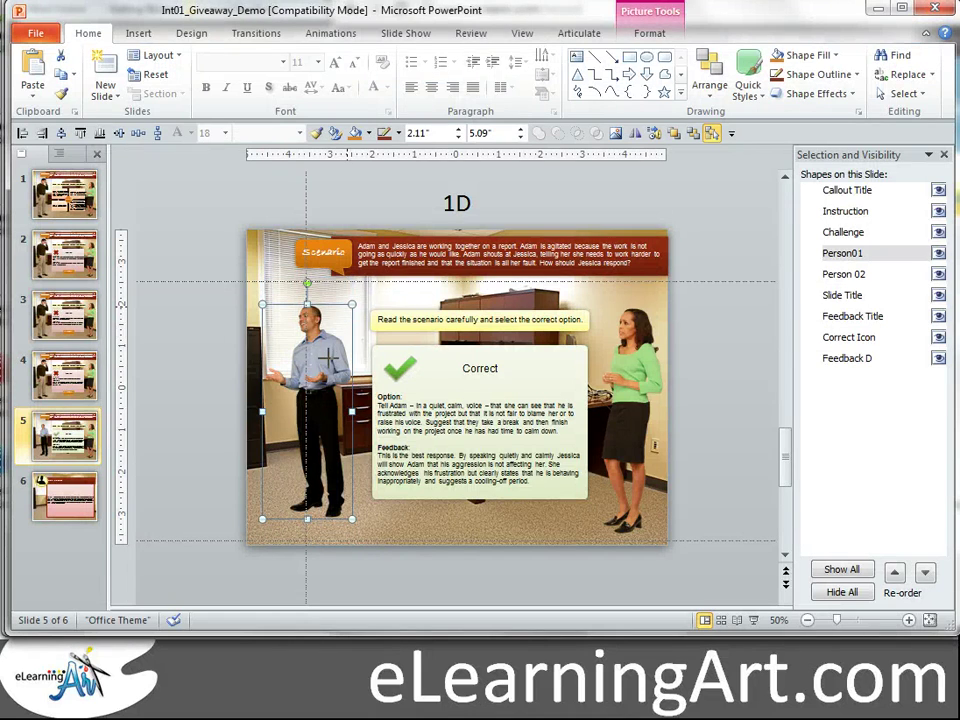
# Step: Enlarge the new blue-shirt man picture to 2.72" x 6.55" and reposition him on slide 1D
pyautogui.moveTo(330, 357); pyautogui.dragTo(378, 255)
pyautogui.moveTo(367, 258)
pyautogui.mouseDown()
pyautogui.moveTo(325, 305)
pyautogui.moveTo(377, 222)
pyautogui.moveTo(361, 274)
pyautogui.mouseUp()
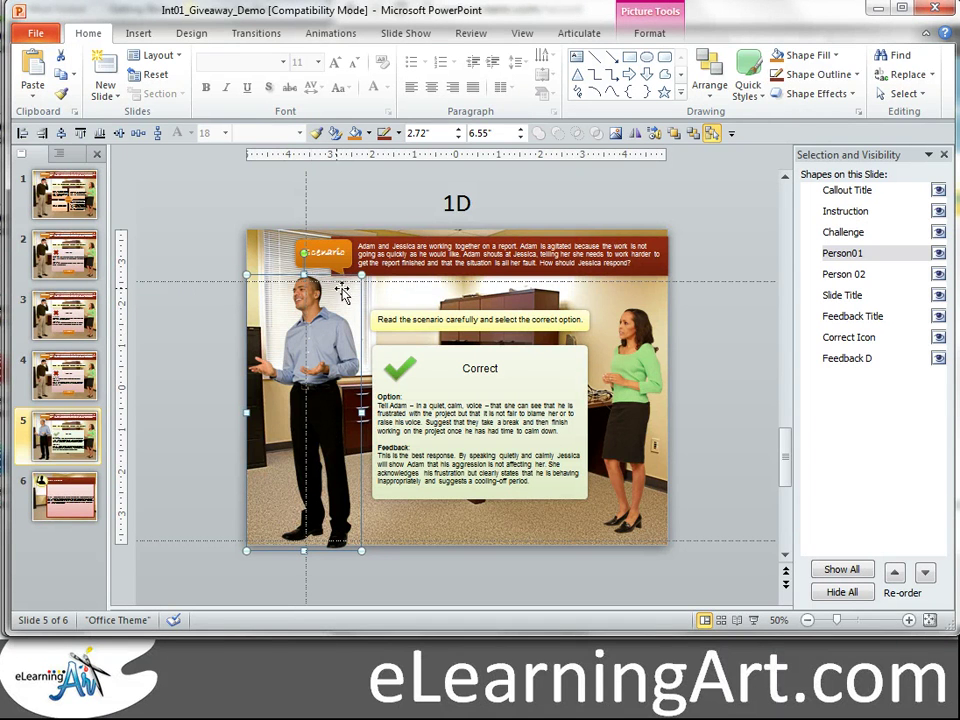
pyautogui.rightClick(689, 312)
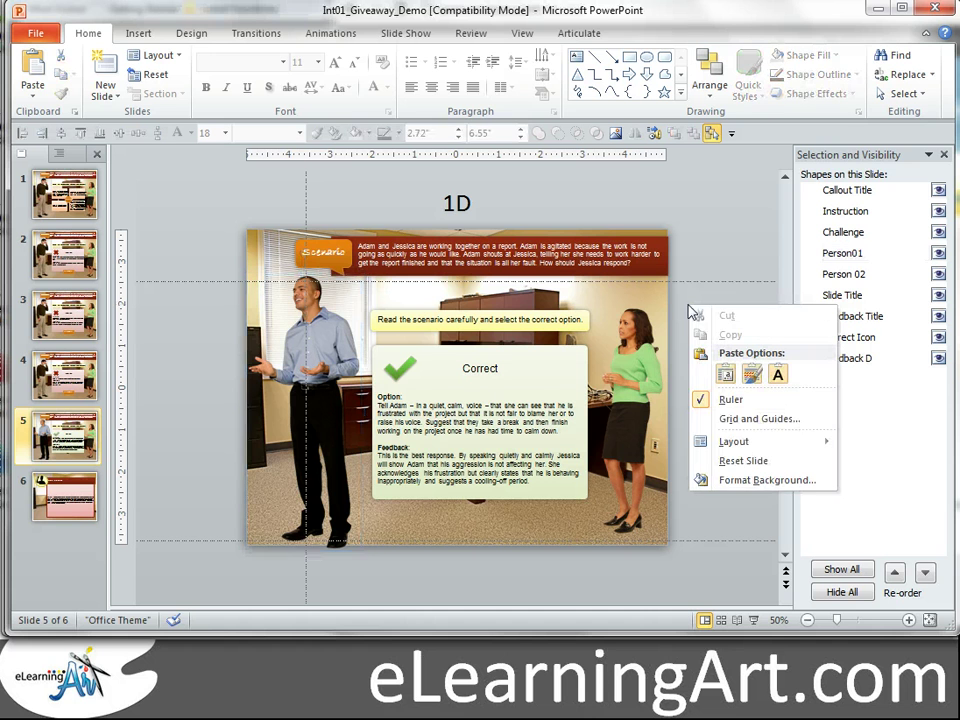
pyautogui.click(735, 420)
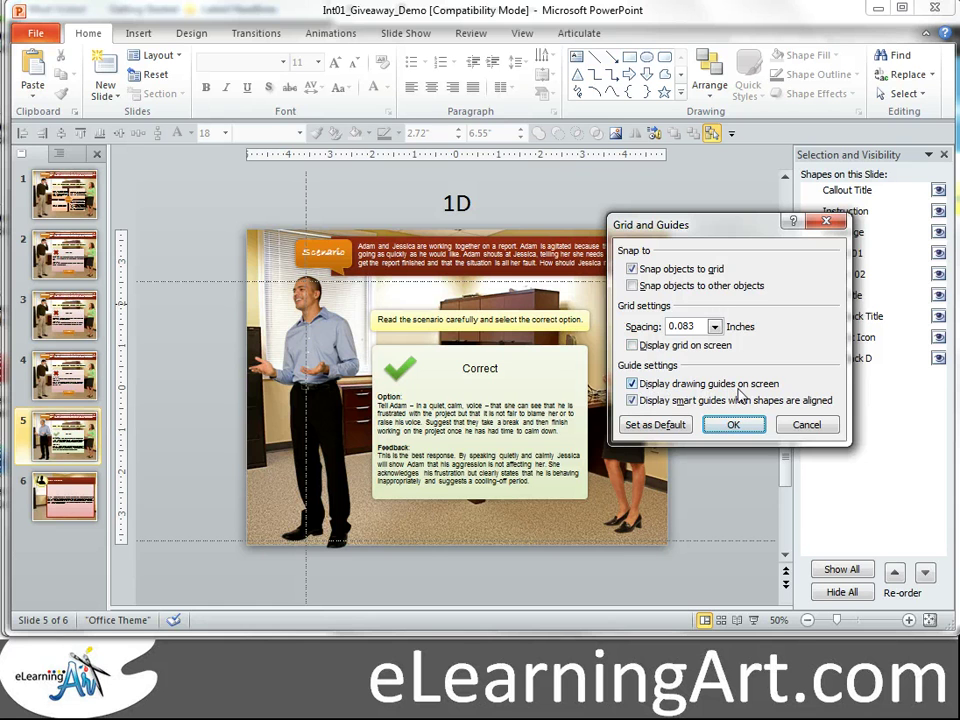
pyautogui.click(806, 424)
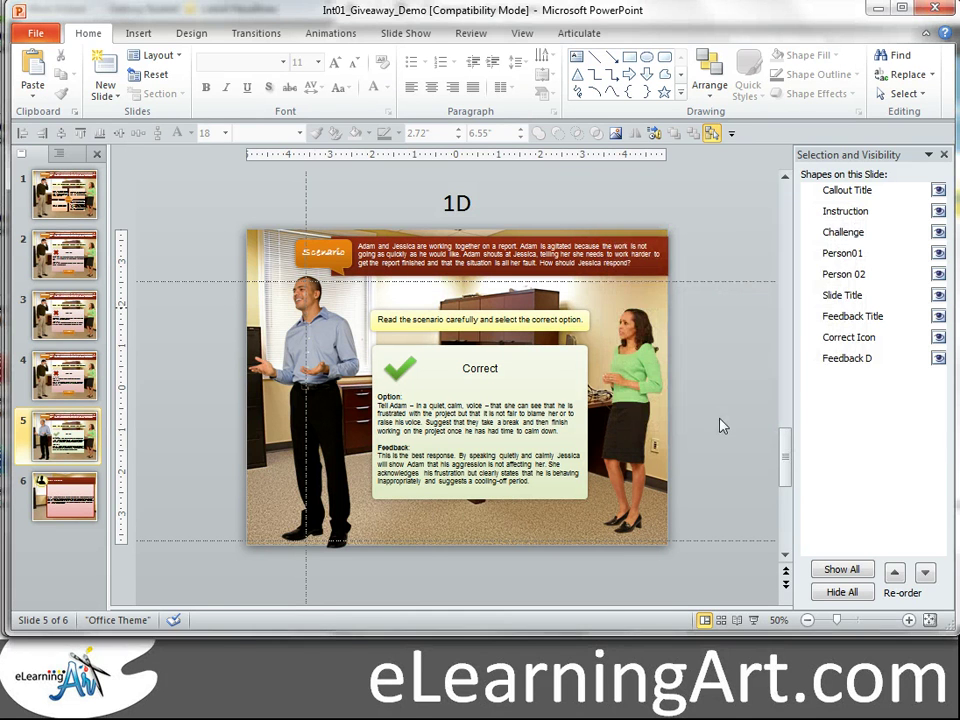
pyautogui.click(315, 295)
pyautogui.click(207, 335)
# Step: Shrink the blue-shirt man to 2.65" x 6.38", nudge him into place, then go to slide 6
pyautogui.click(291, 383)
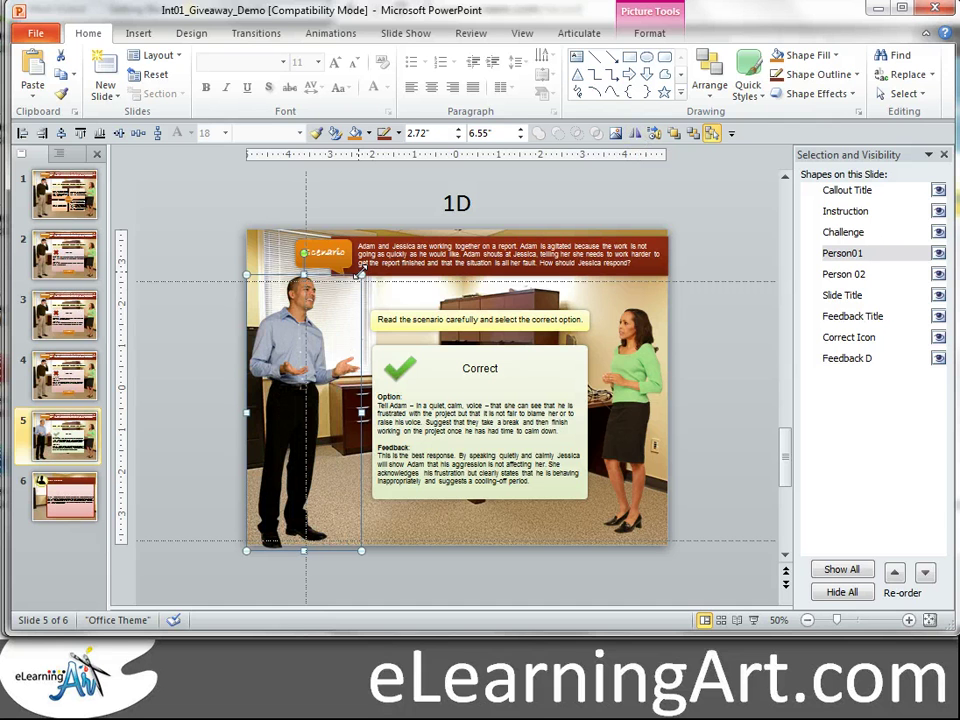
pyautogui.moveTo(361, 272); pyautogui.dragTo(358, 281)
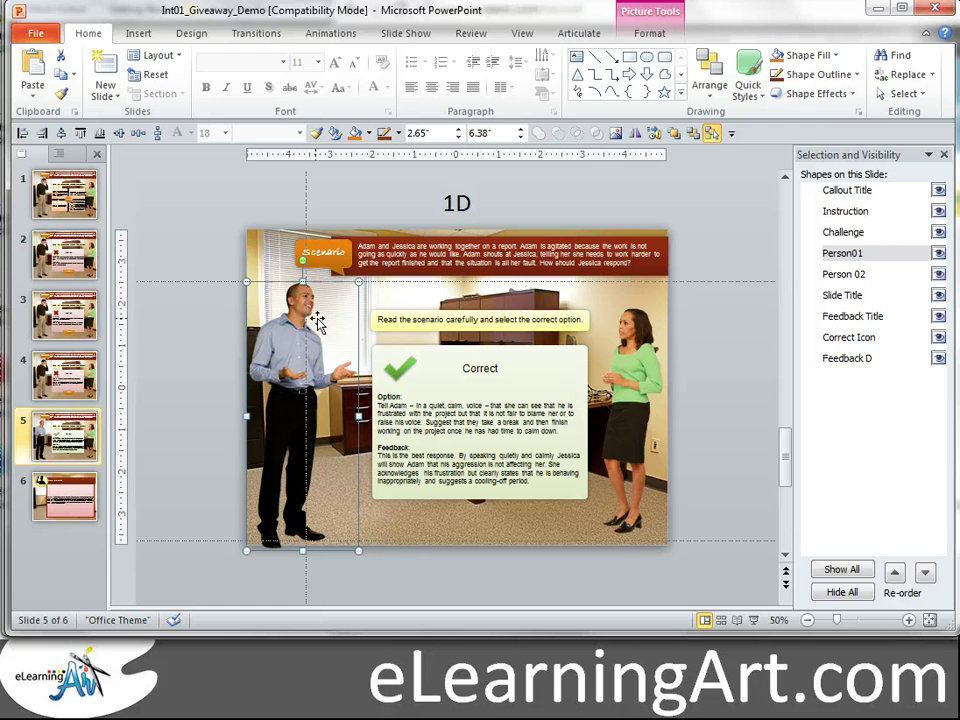
pyautogui.press('Up')
pyautogui.press('Up')
pyautogui.press('Right')
pyautogui.press('Right')
pyautogui.press('Right')
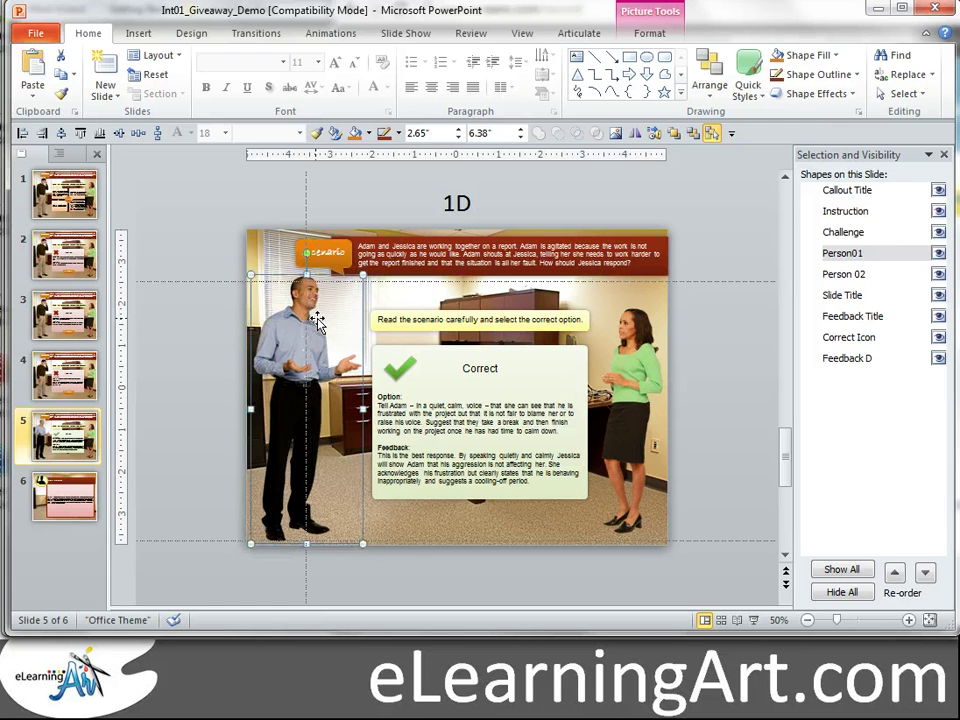
pyautogui.press('Left')
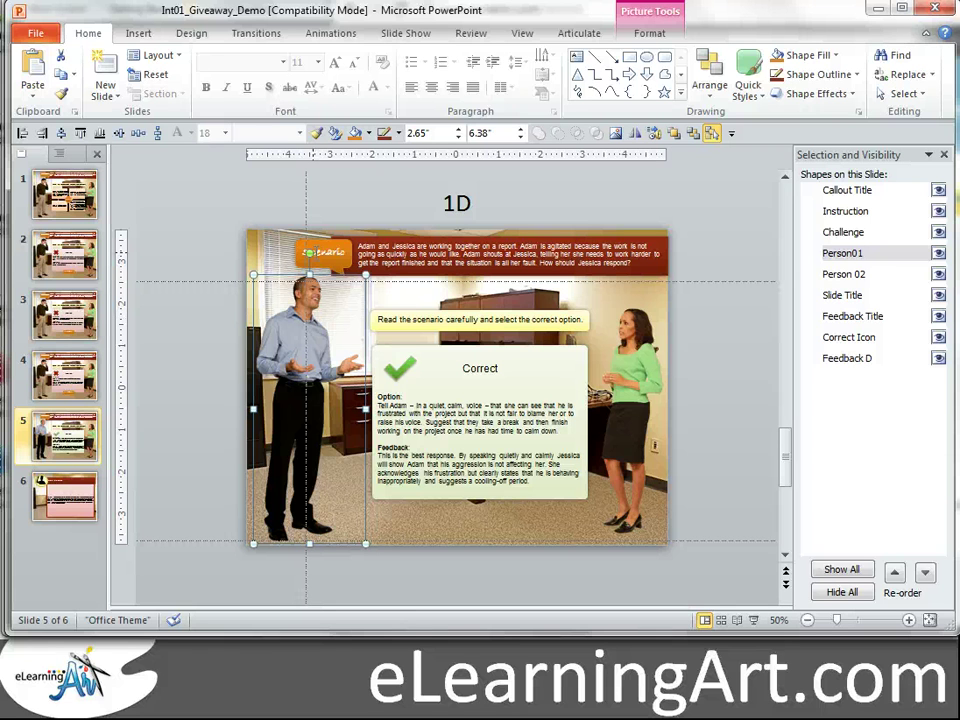
pyautogui.click(77, 505)
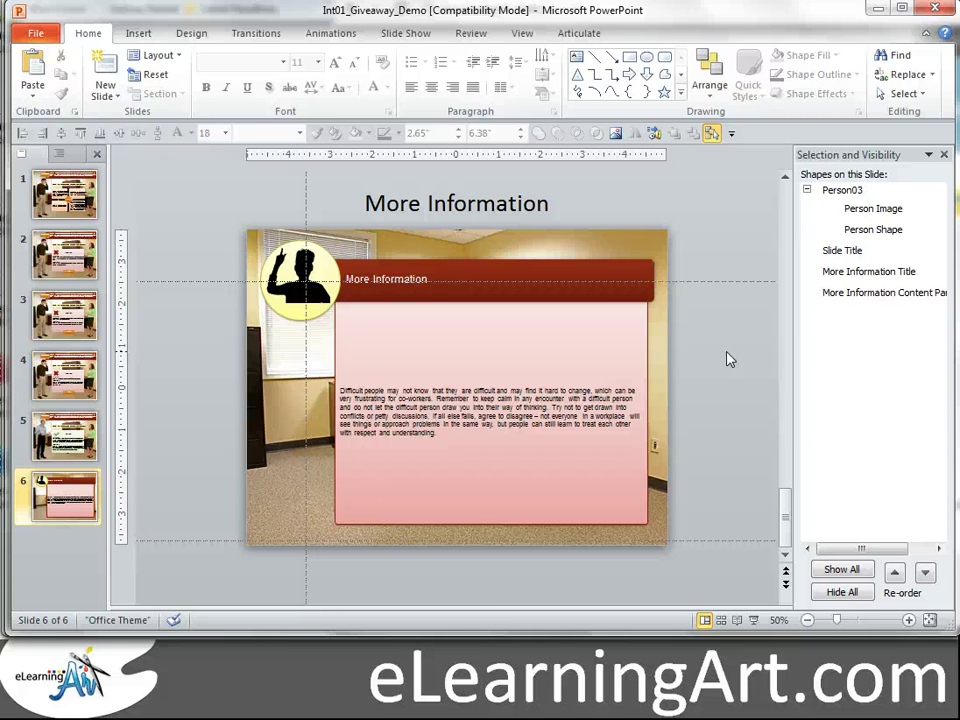
# Step: Move back through slide 2's Incorrect feedback to slide 1 with its four response options
pyautogui.press('Home')
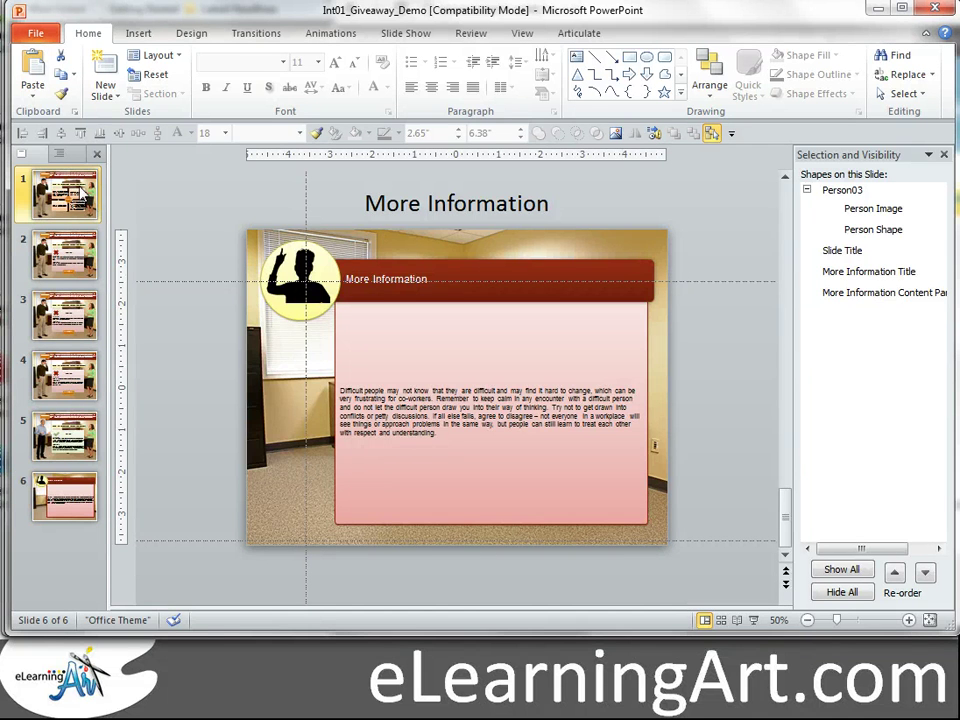
pyautogui.click(72, 258)
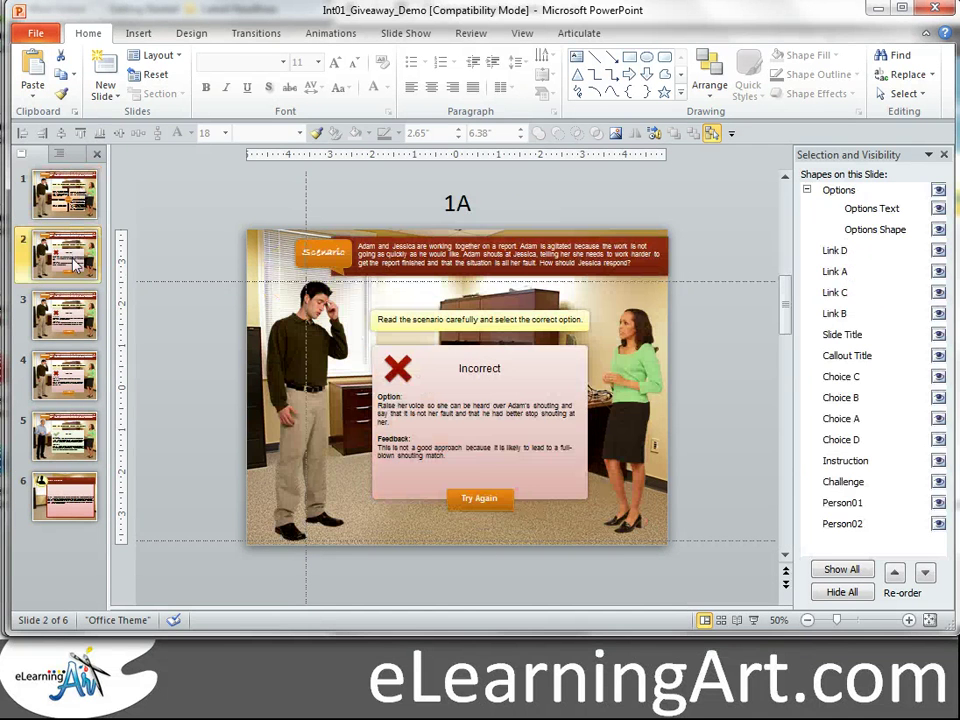
pyautogui.click(60, 204)
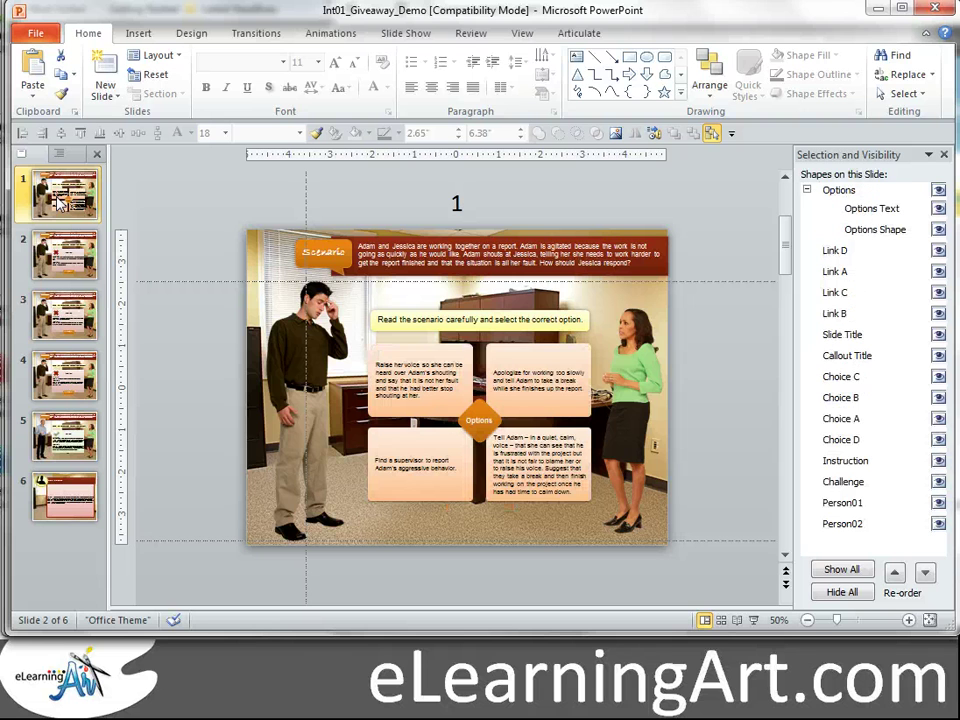